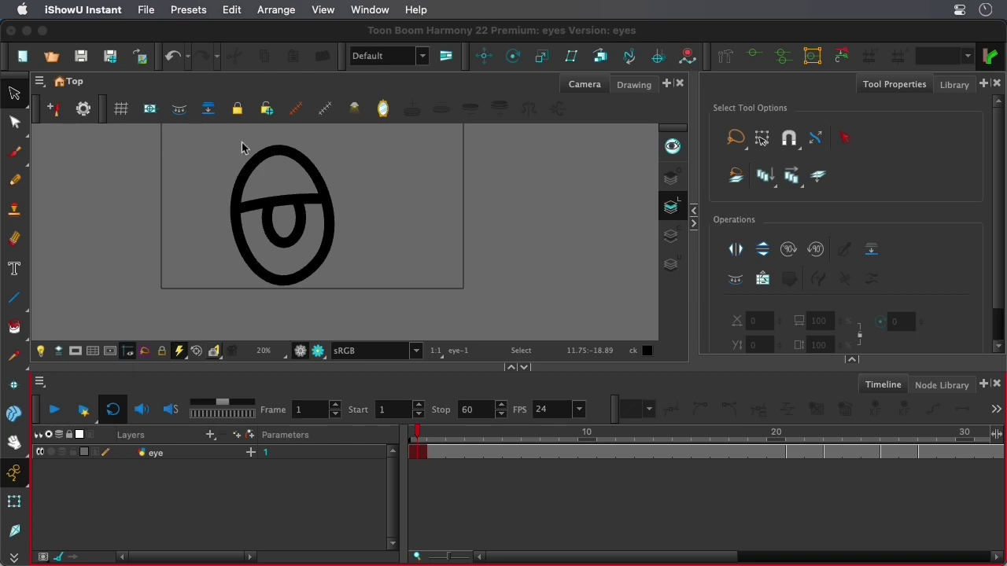
Step: Lasso the eye and Option-drag a duplicate to the right of the original
{"action": "left_click", "coordinate": [282, 161]}
{"action": "left_click", "coordinate": [371, 168]}
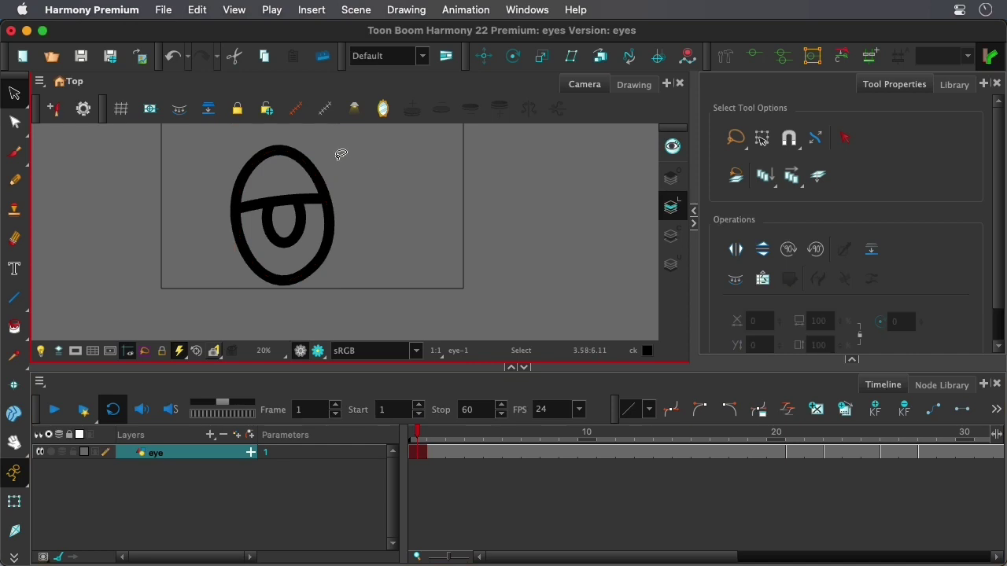
{"action": "mouse_move", "coordinate": [341, 155]}
{"action": "left_mouse_down"}
{"action": "mouse_move", "coordinate": [363, 244]}
{"action": "mouse_move", "coordinate": [335, 150]}
{"action": "left_mouse_up"}
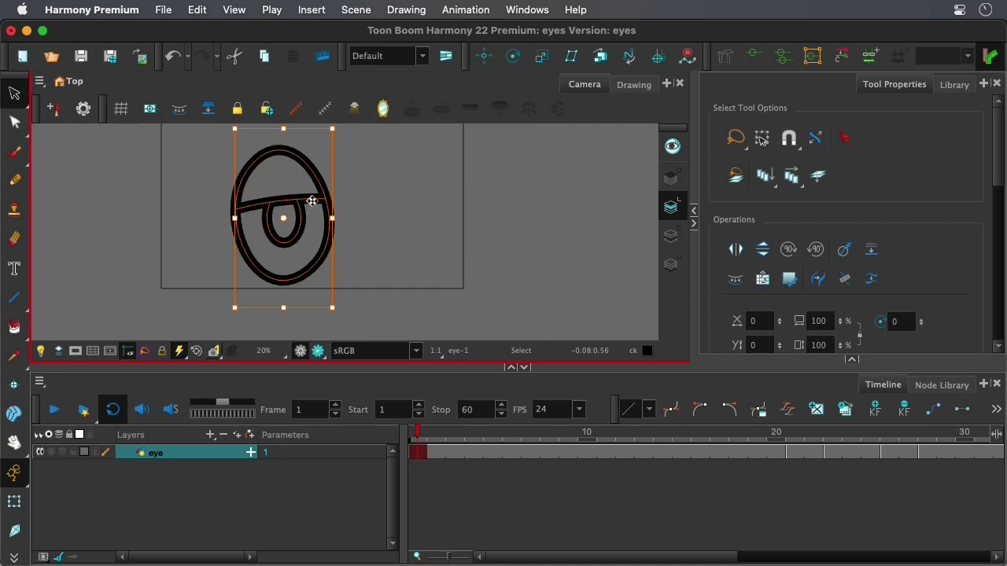
{"action": "key", "text": "alt"}
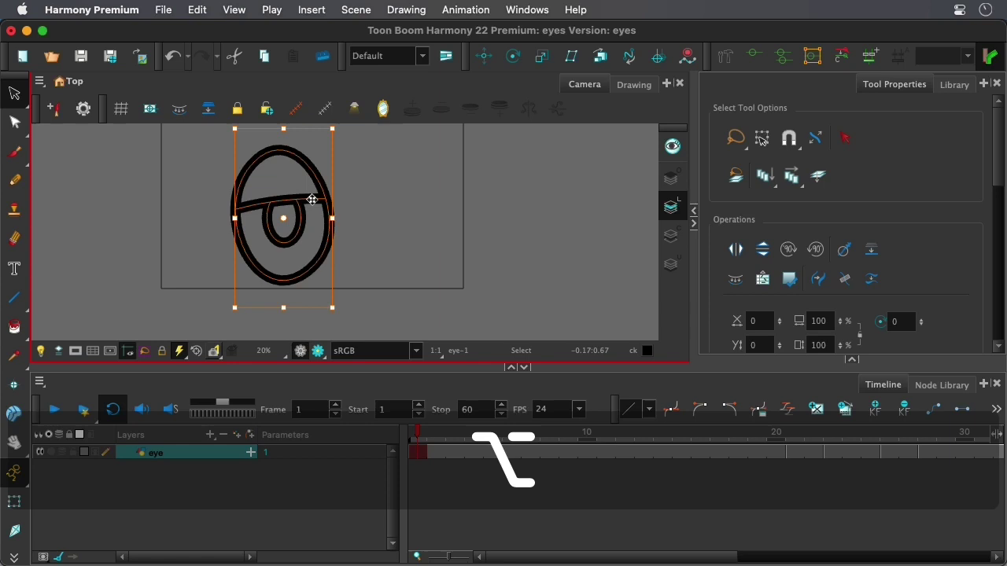
{"action": "left_click_drag", "start_coordinate": [311, 200], "coordinate": [428, 202]}
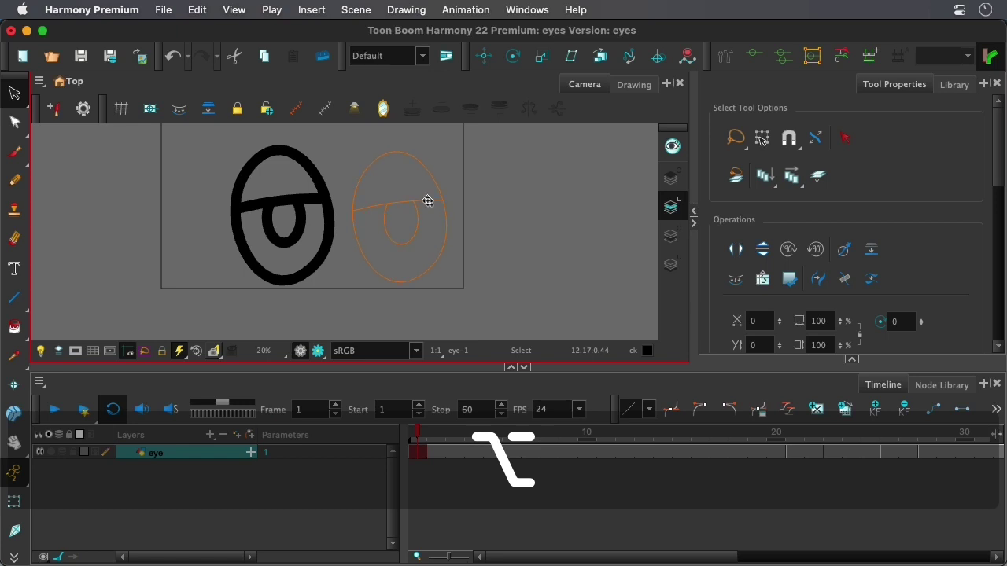
{"action": "left_click_drag", "start_coordinate": [428, 199], "coordinate": [427, 201]}
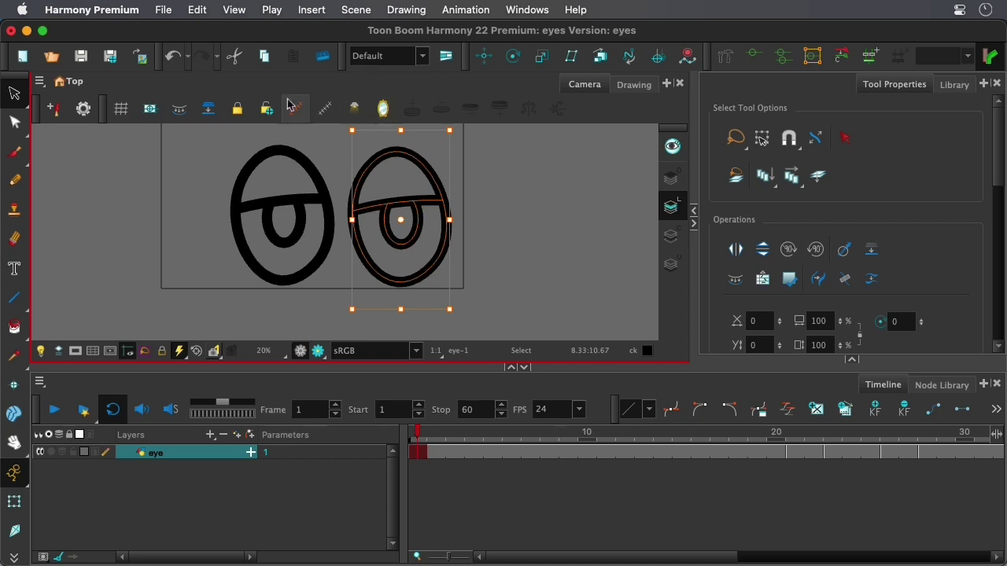
Step: Flip the copied right eye horizontally, then deselect it
{"action": "left_click", "coordinate": [736, 250]}
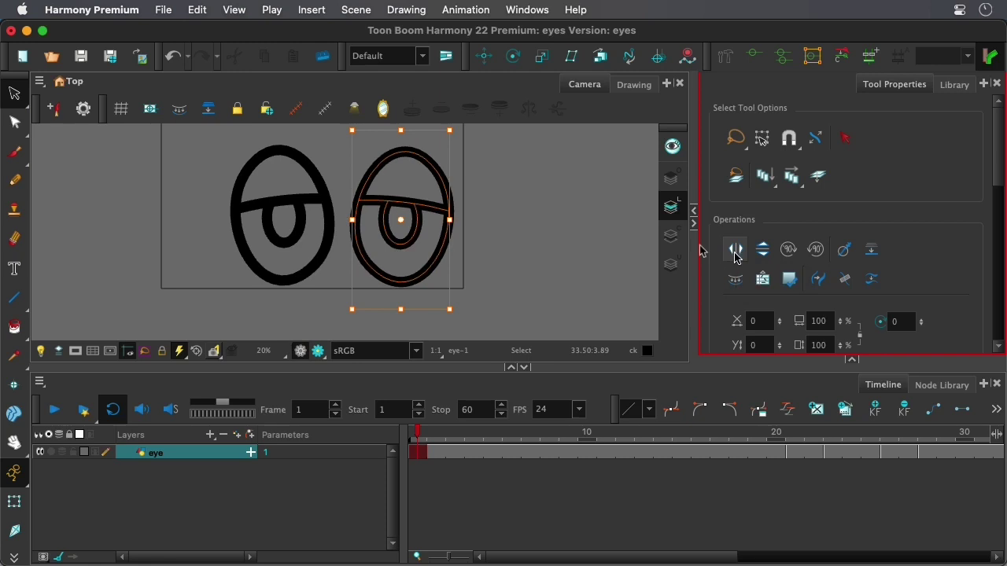
{"action": "left_click", "coordinate": [537, 204]}
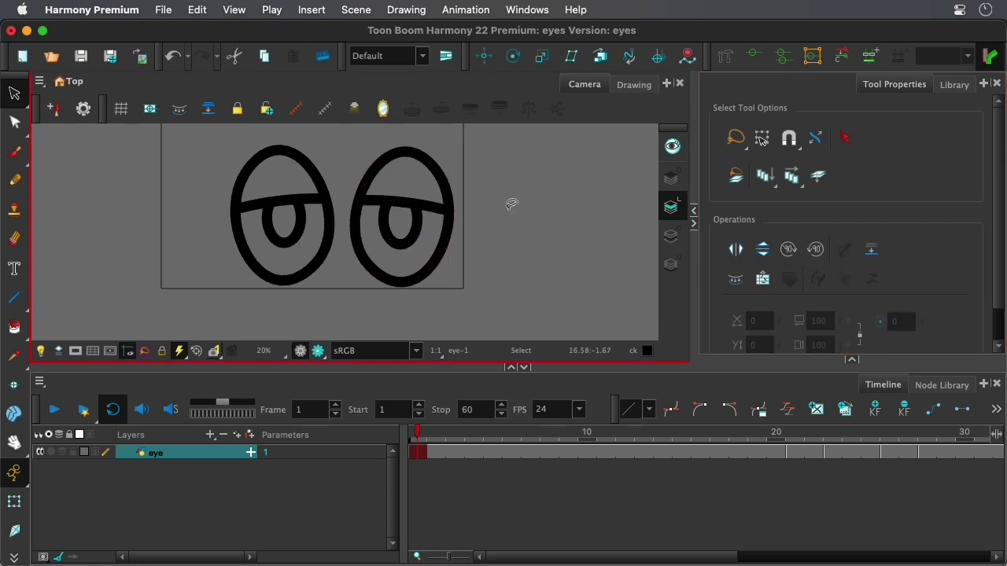
Step: Lasso the flipped right eye and Option-drag a third copy past the camera frame
{"action": "mouse_move", "coordinate": [450, 144]}
{"action": "left_mouse_down"}
{"action": "mouse_move", "coordinate": [348, 178]}
{"action": "mouse_move", "coordinate": [476, 164]}
{"action": "left_mouse_up"}
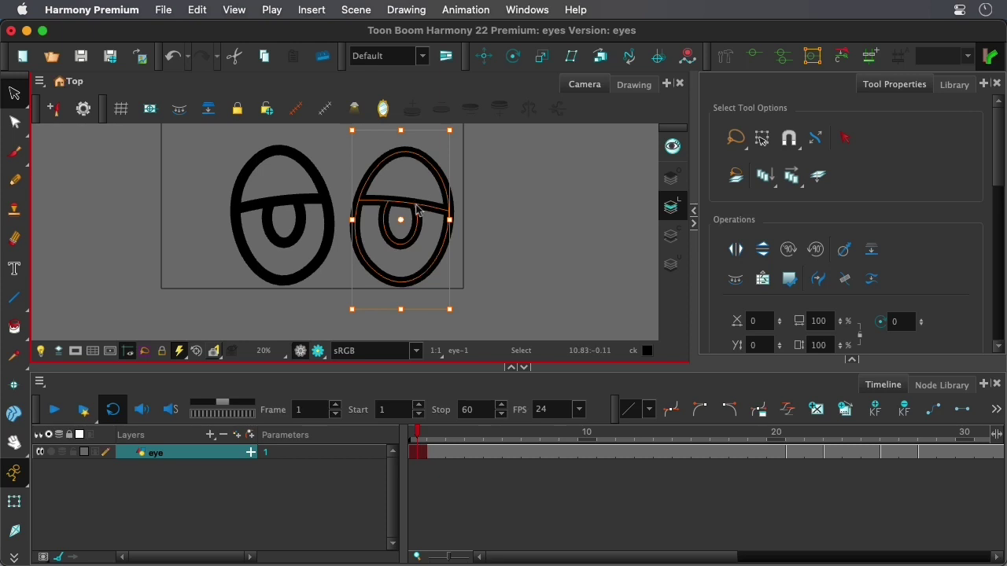
{"action": "key", "text": "super"}
{"action": "key", "text": "alt"}
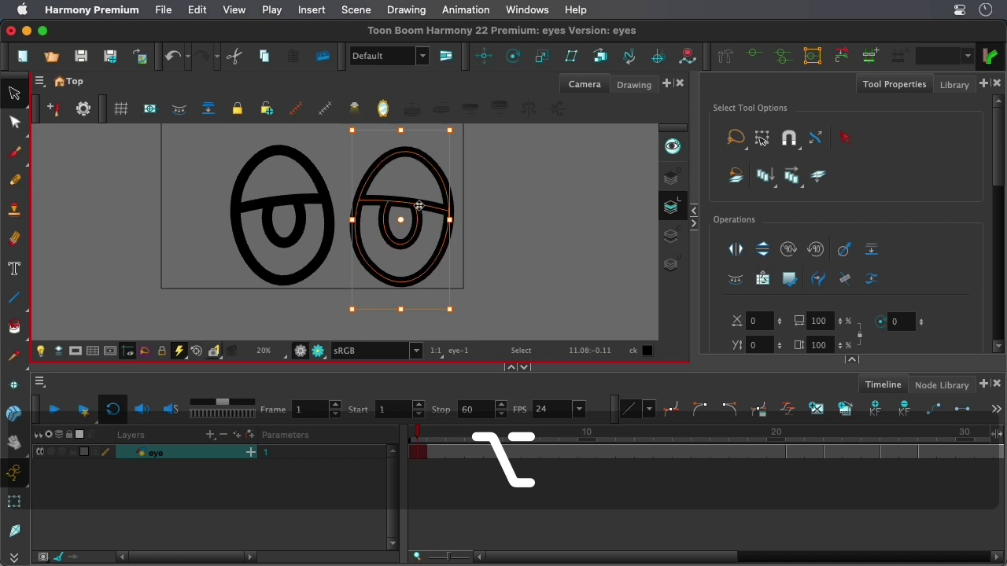
{"action": "left_click_drag", "start_coordinate": [417, 211], "coordinate": [545, 211]}
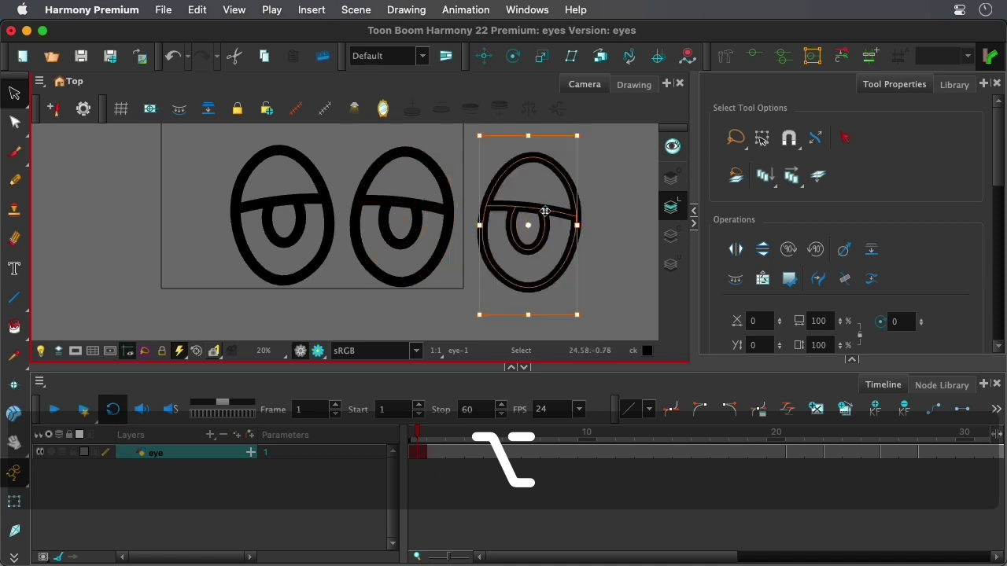